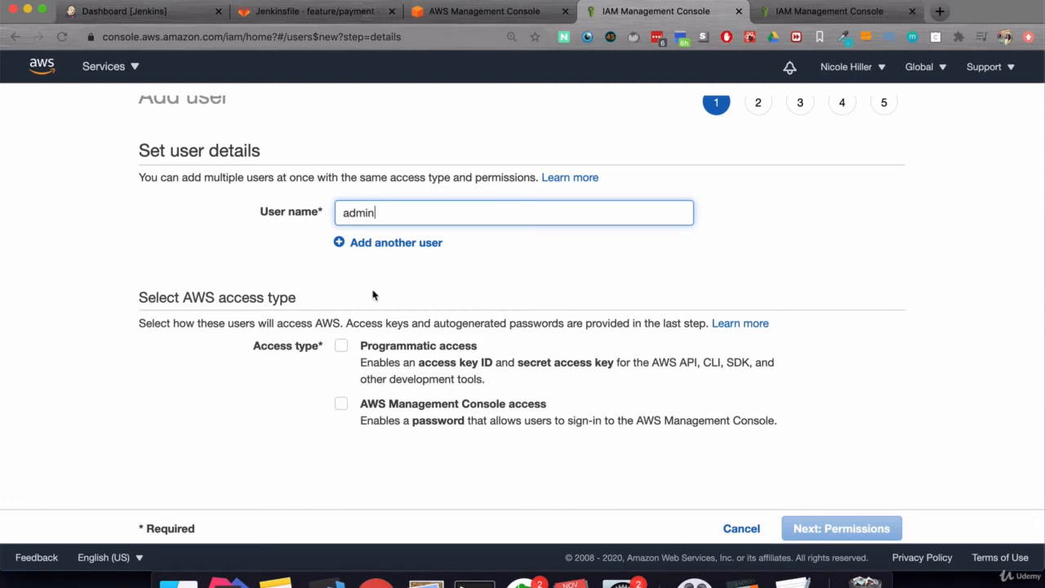
- Give user admin programmatic and console access, an autogenerated password and a required password reset
{"action": "left_click", "coordinate": [348, 346]}
{"action": "left_click", "coordinate": [342, 405]}
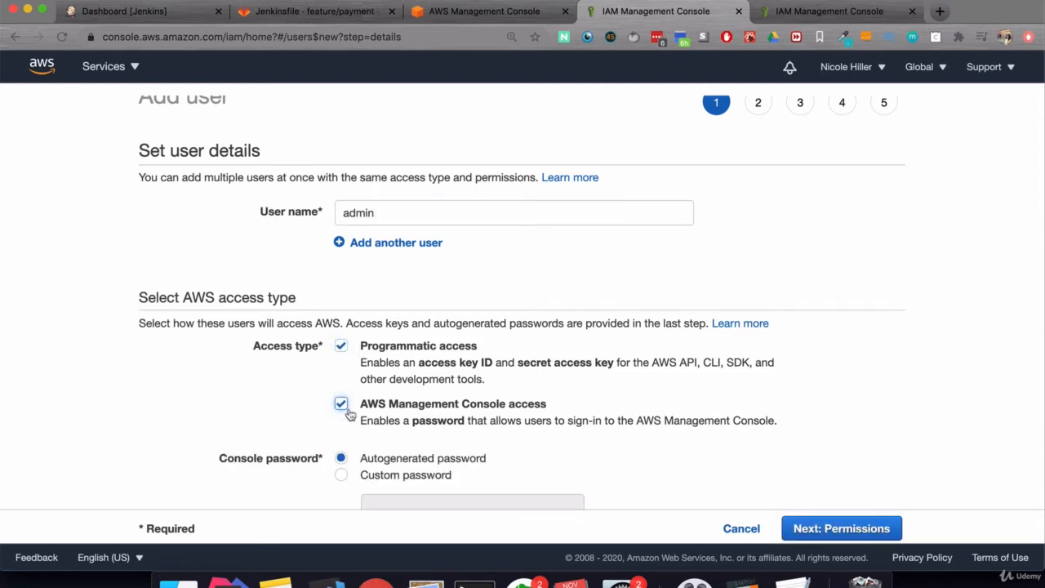
{"action": "scroll", "coordinate": [558, 445], "scroll_direction": "down", "scroll_amount": 1}
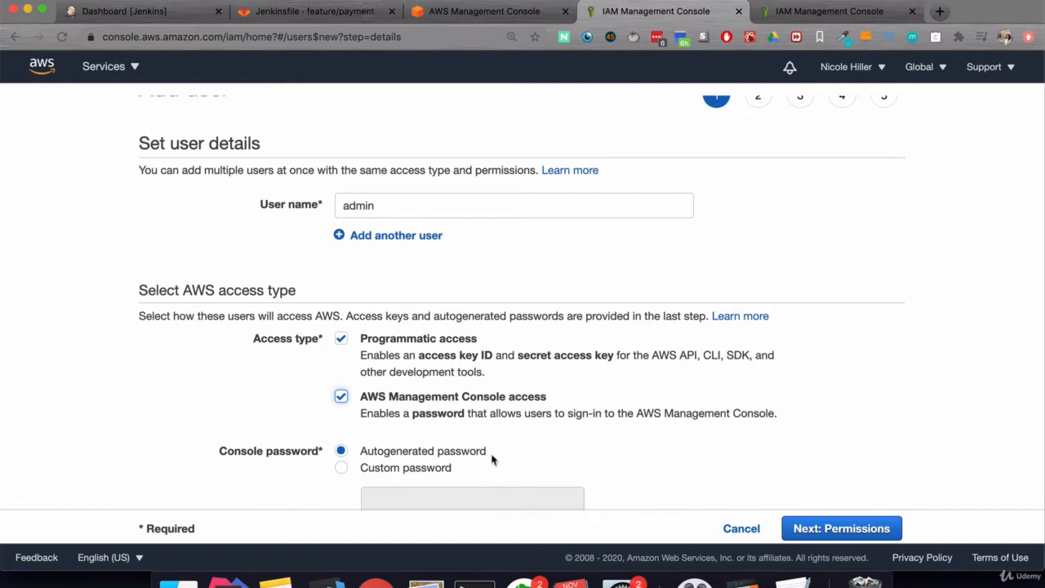
{"action": "scroll", "coordinate": [492, 457], "scroll_direction": "down", "scroll_amount": 3}
{"action": "left_click", "coordinate": [340, 345]}
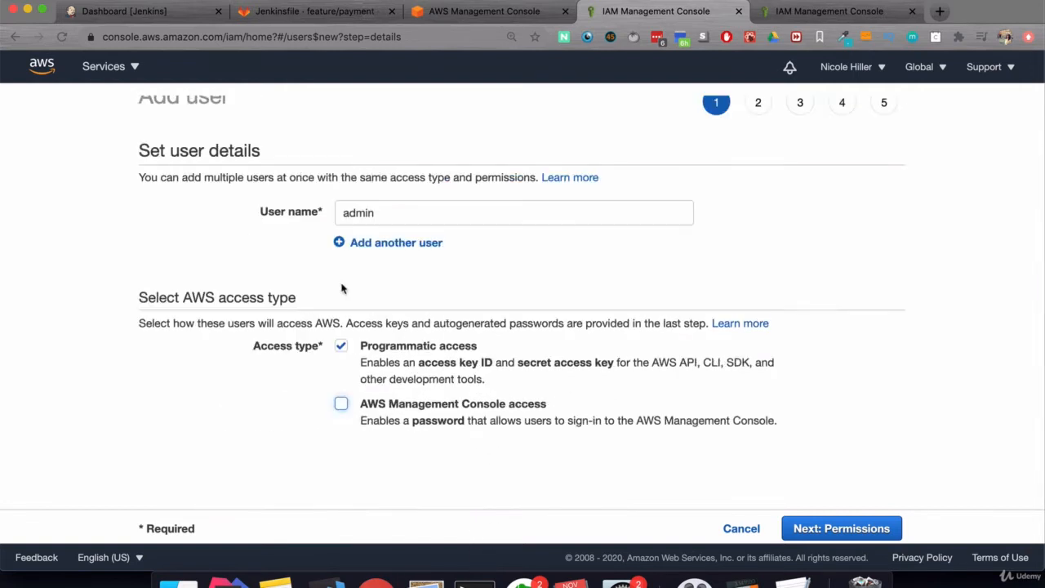
{"action": "left_click", "coordinate": [341, 405]}
{"action": "scroll", "coordinate": [504, 377], "scroll_direction": "down", "scroll_amount": 5}
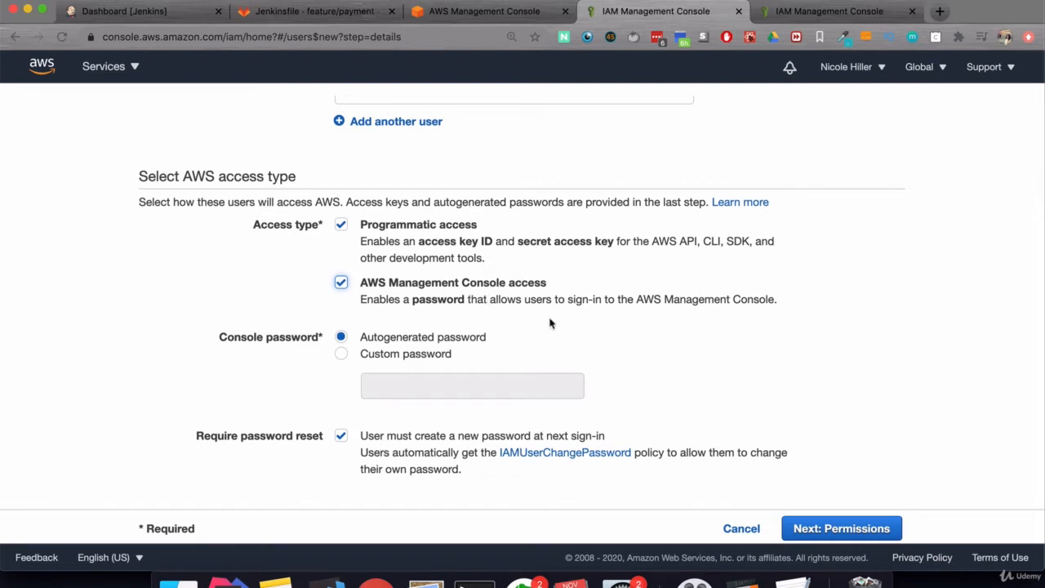
{"action": "scroll", "coordinate": [549, 324], "scroll_direction": "up", "scroll_amount": 3}
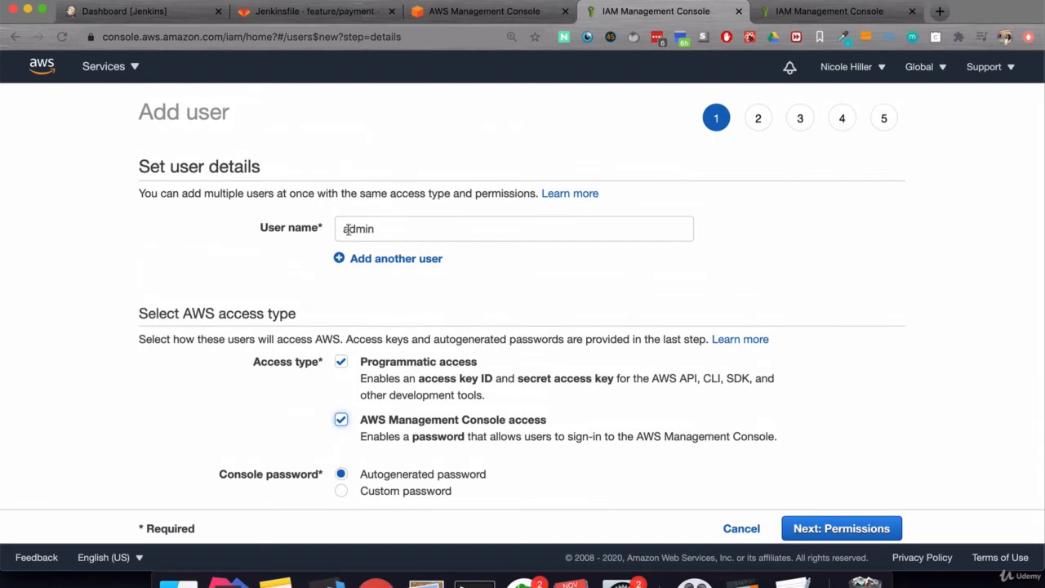
{"action": "scroll", "coordinate": [433, 392], "scroll_direction": "down", "scroll_amount": 1}
{"action": "scroll", "coordinate": [424, 408], "scroll_direction": "down", "scroll_amount": 1}
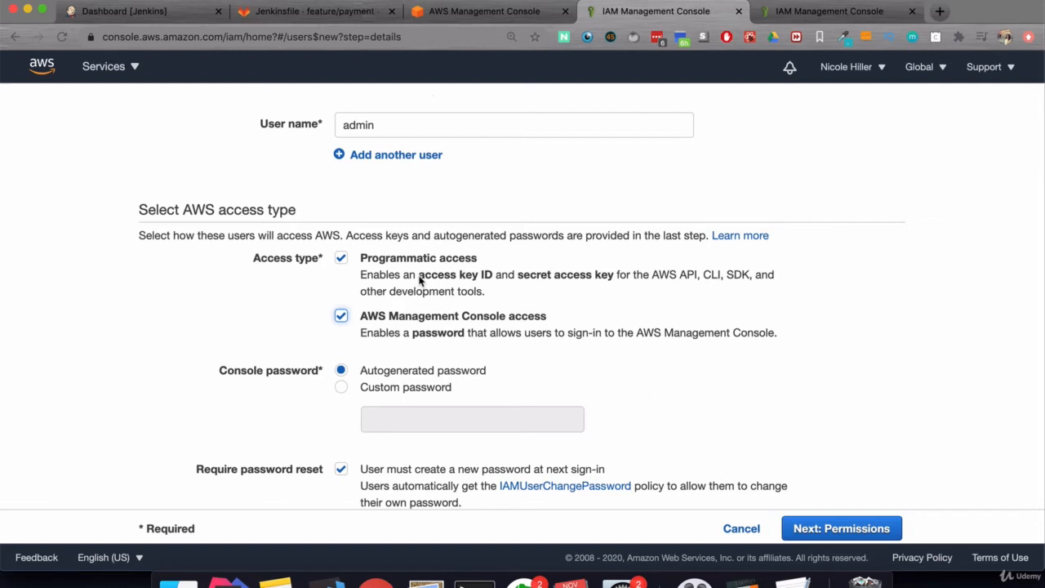
- Advance the Add user wizard to Set permissions, where no groups exist yet
{"action": "scroll", "coordinate": [424, 308], "scroll_direction": "down", "scroll_amount": 1}
{"action": "left_click", "coordinate": [836, 535]}
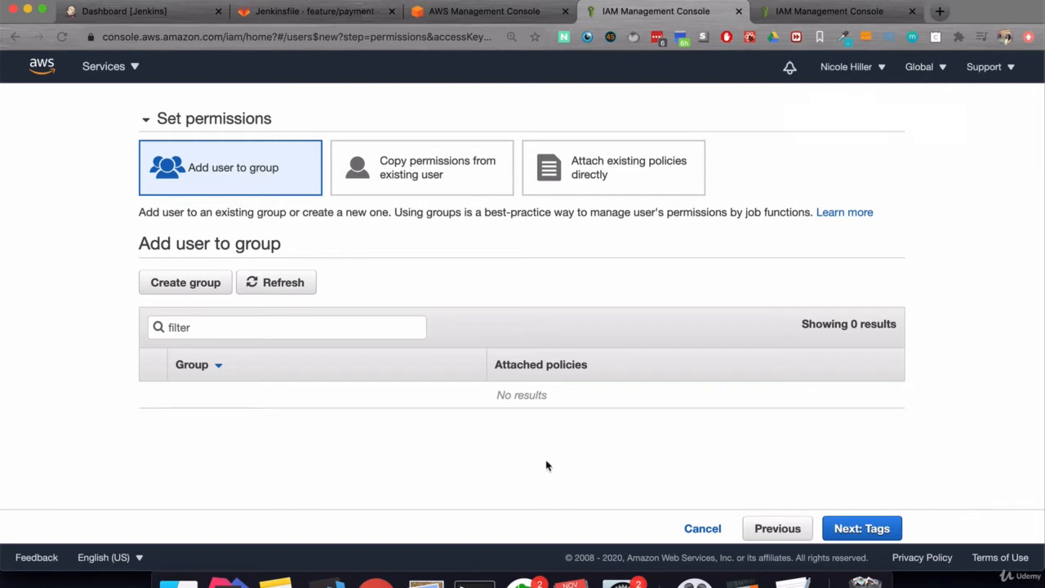
{"action": "scroll", "coordinate": [918, 267], "scroll_direction": "up", "scroll_amount": 1}
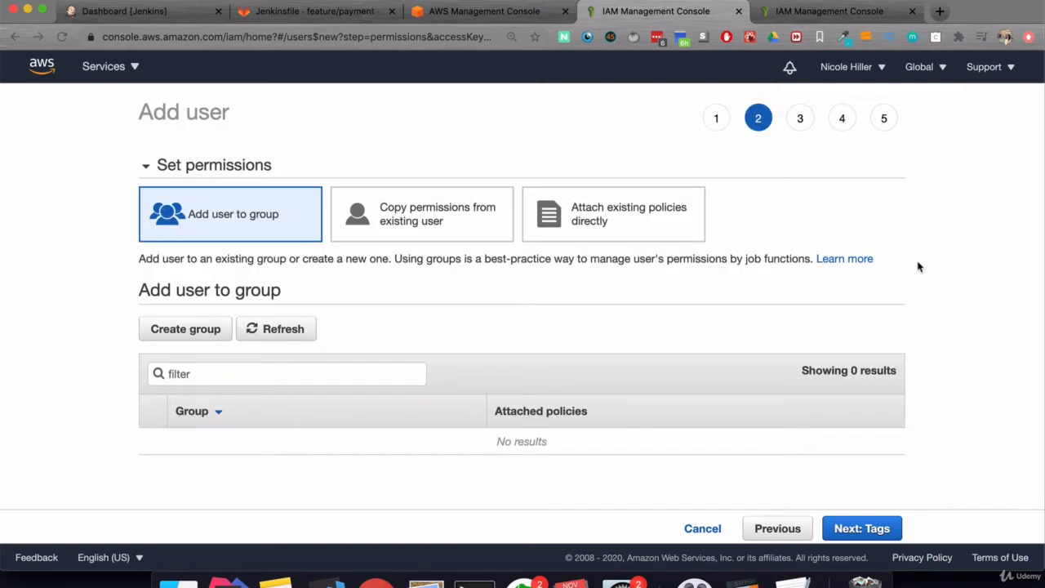
- Switch to attaching existing policies directly and browse the policy list
{"action": "left_click", "coordinate": [631, 224]}
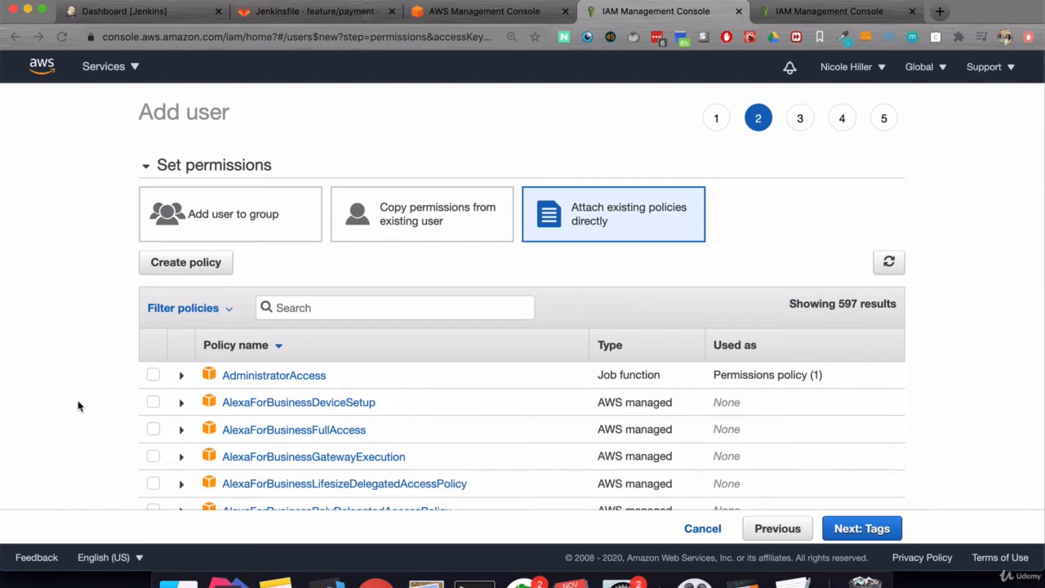
{"action": "scroll", "coordinate": [78, 406], "scroll_direction": "down", "scroll_amount": 3}
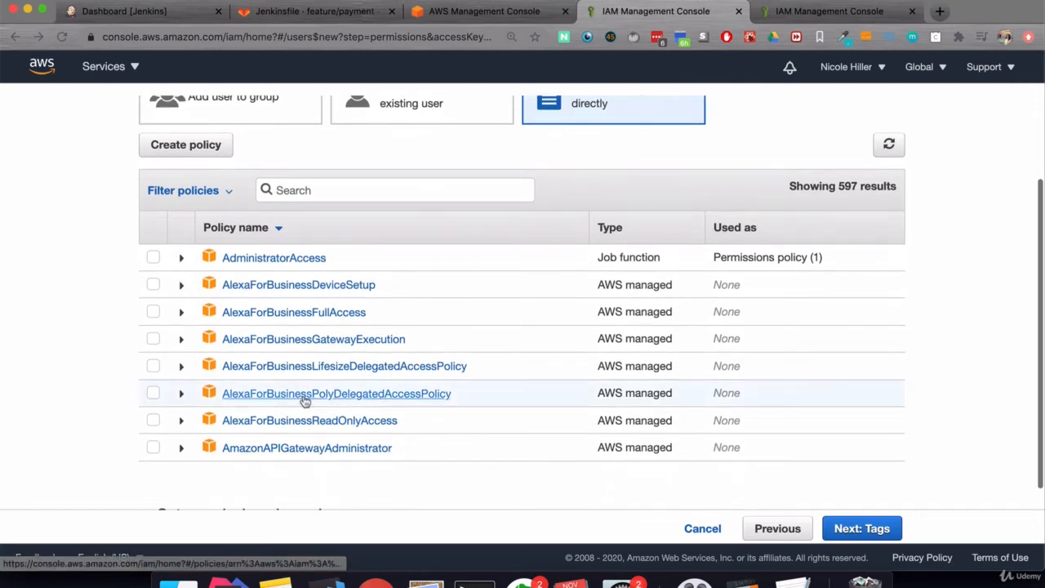
{"action": "scroll", "coordinate": [304, 400], "scroll_direction": "down", "scroll_amount": 4}
{"action": "scroll", "coordinate": [76, 364], "scroll_direction": "up", "scroll_amount": 7}
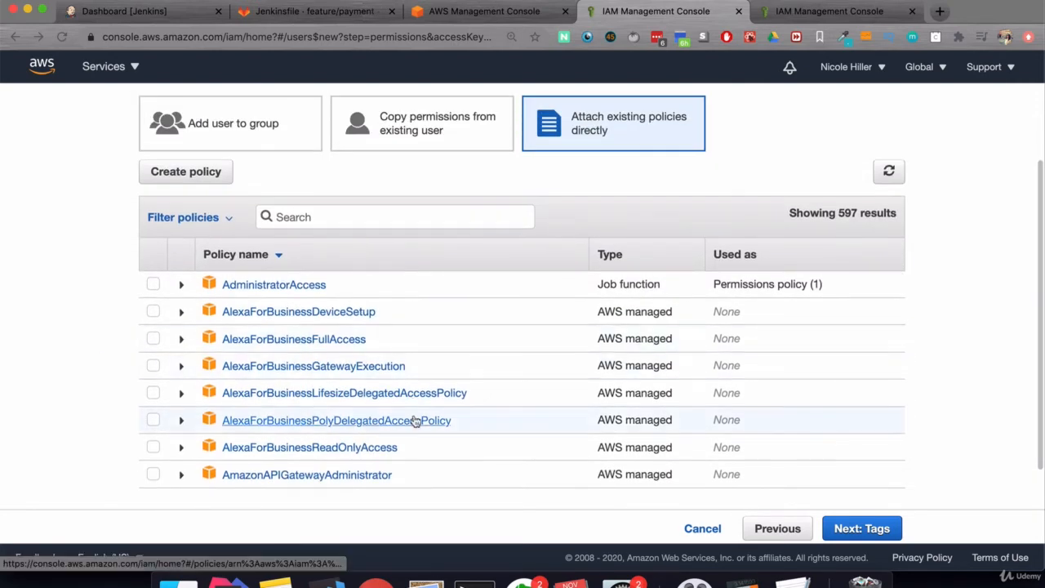
{"action": "scroll", "coordinate": [416, 421], "scroll_direction": "down", "scroll_amount": 1}
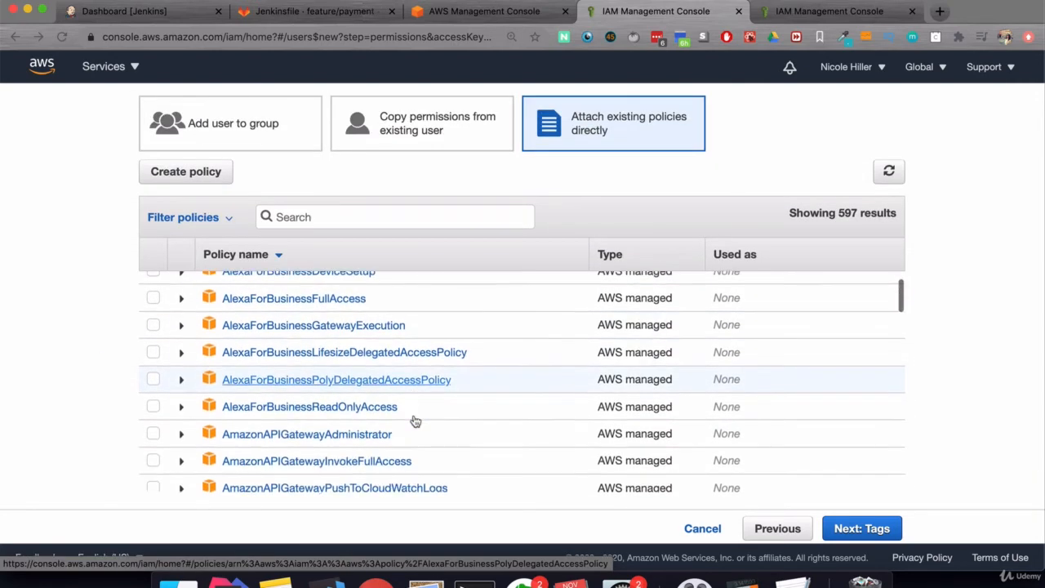
{"action": "scroll", "coordinate": [415, 421], "scroll_direction": "down", "scroll_amount": 15}
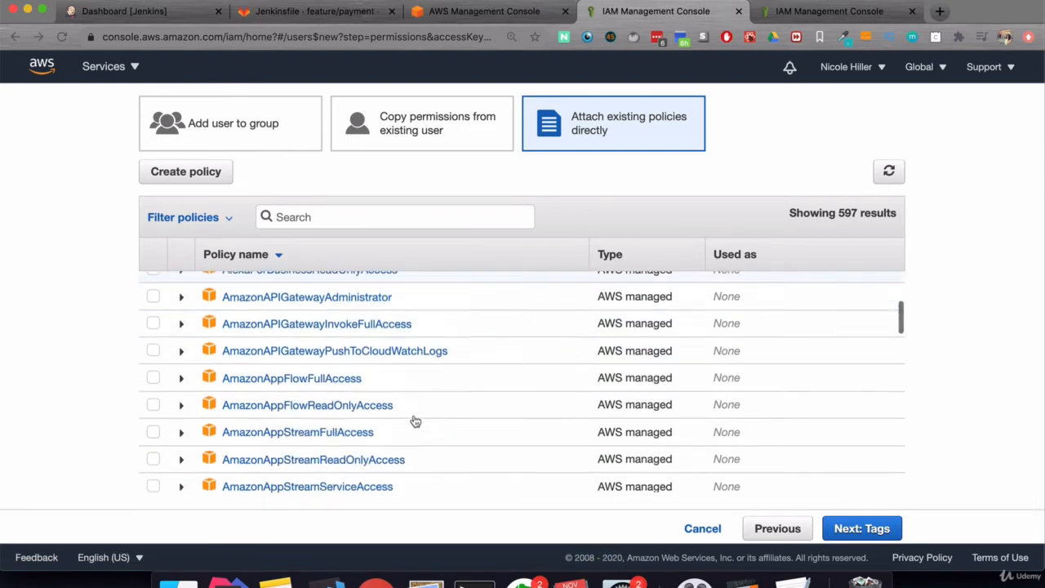
{"action": "scroll", "coordinate": [415, 421], "scroll_direction": "down", "scroll_amount": 2}
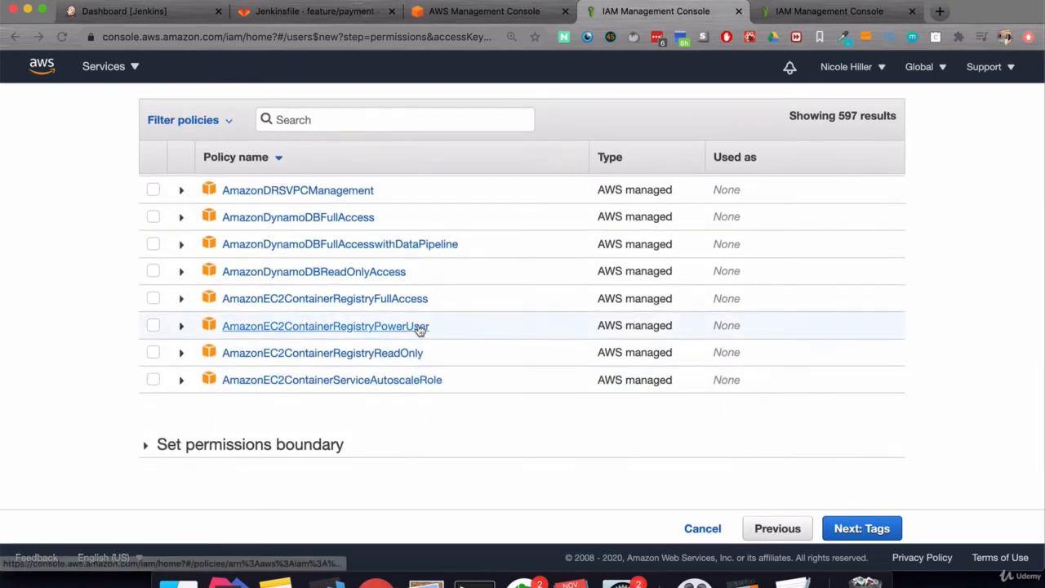
{"action": "scroll", "coordinate": [420, 329], "scroll_direction": "down", "scroll_amount": 10}
{"action": "scroll", "coordinate": [439, 246], "scroll_direction": "down", "scroll_amount": 6}
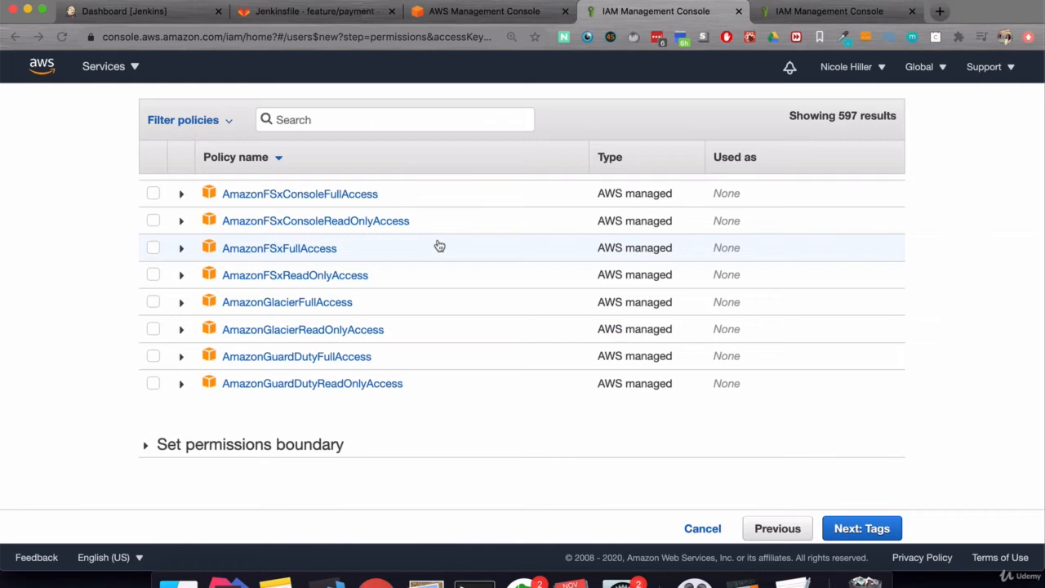
{"action": "scroll", "coordinate": [89, 370], "scroll_direction": "up", "scroll_amount": 1}
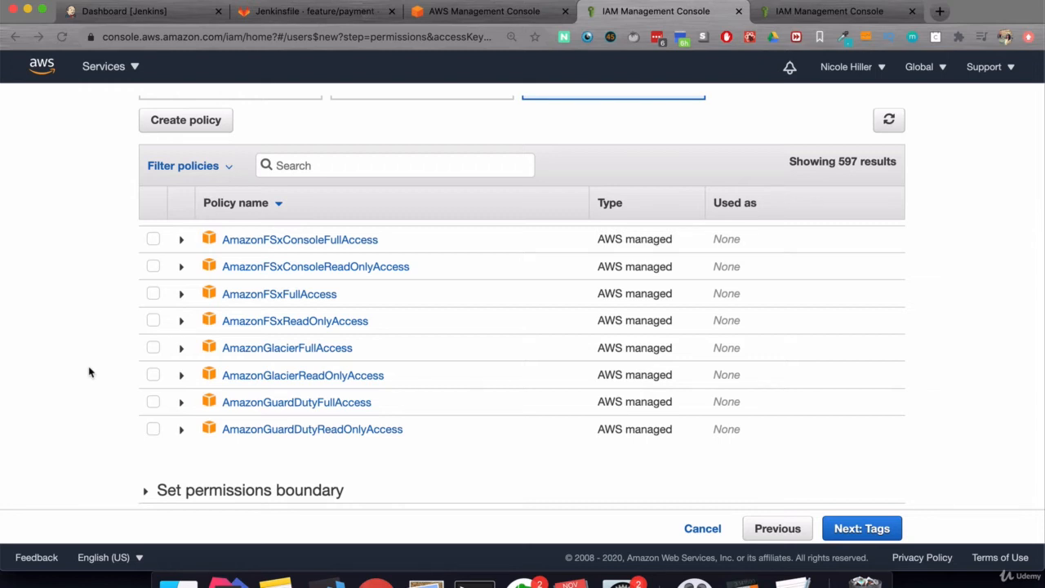
{"action": "scroll", "coordinate": [89, 372], "scroll_direction": "up", "scroll_amount": 10}
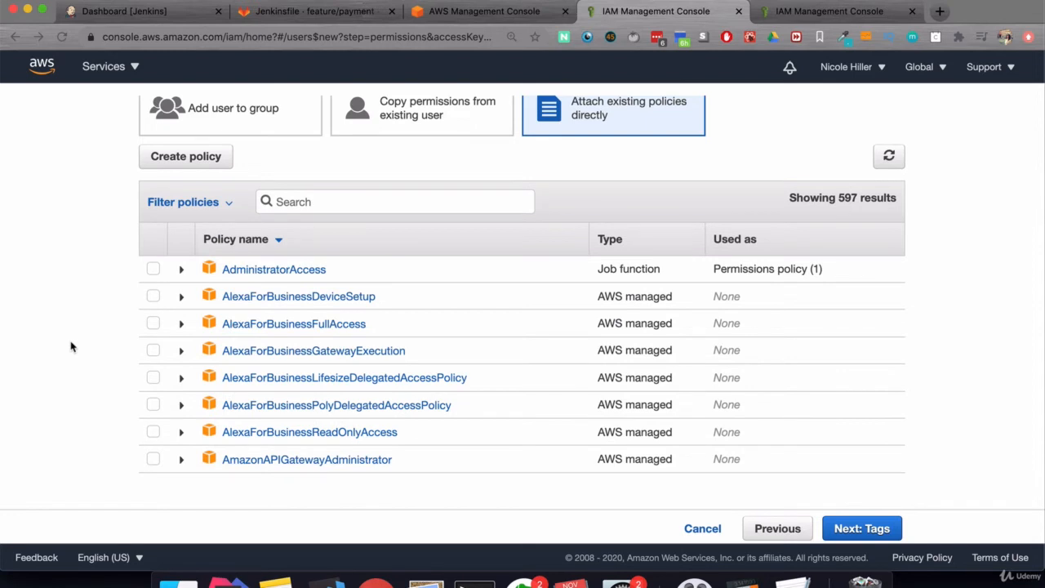
{"action": "scroll", "coordinate": [71, 347], "scroll_direction": "up", "scroll_amount": 2}
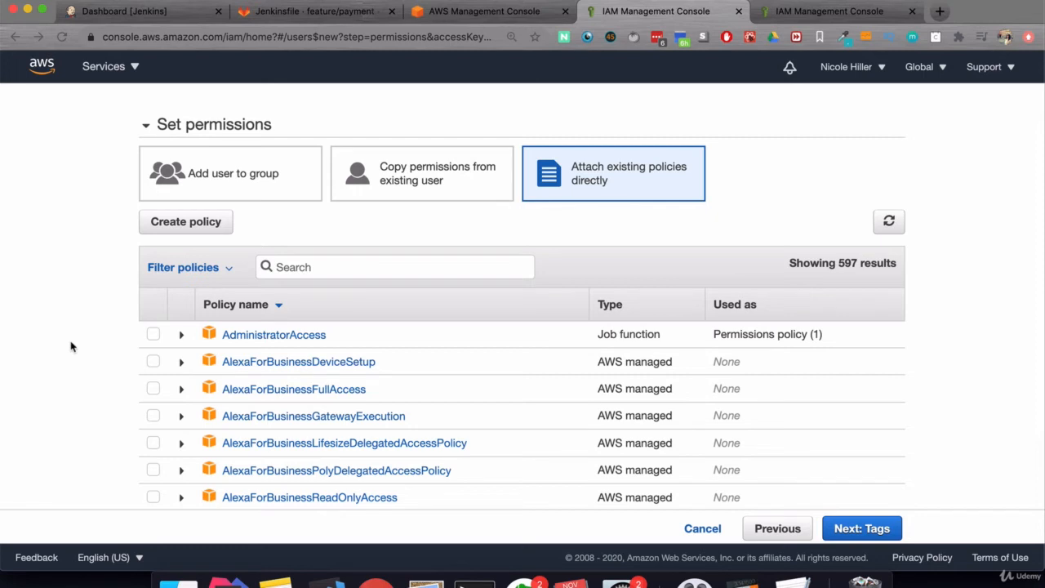
- Review the AdministratorAccess policy details and tick it for attachment
{"action": "left_click", "coordinate": [182, 335]}
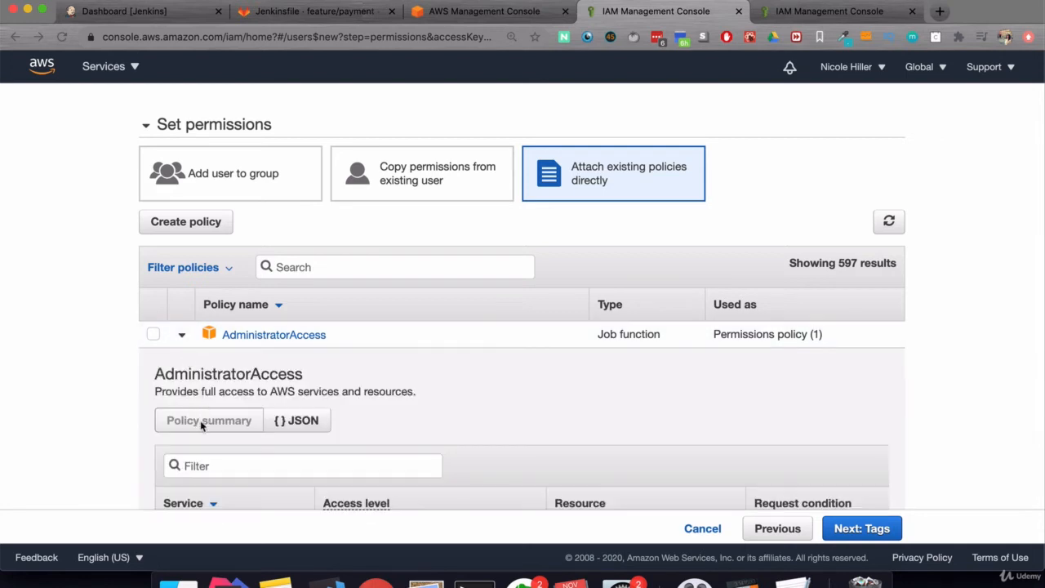
{"action": "scroll", "coordinate": [202, 424], "scroll_direction": "down", "scroll_amount": 3}
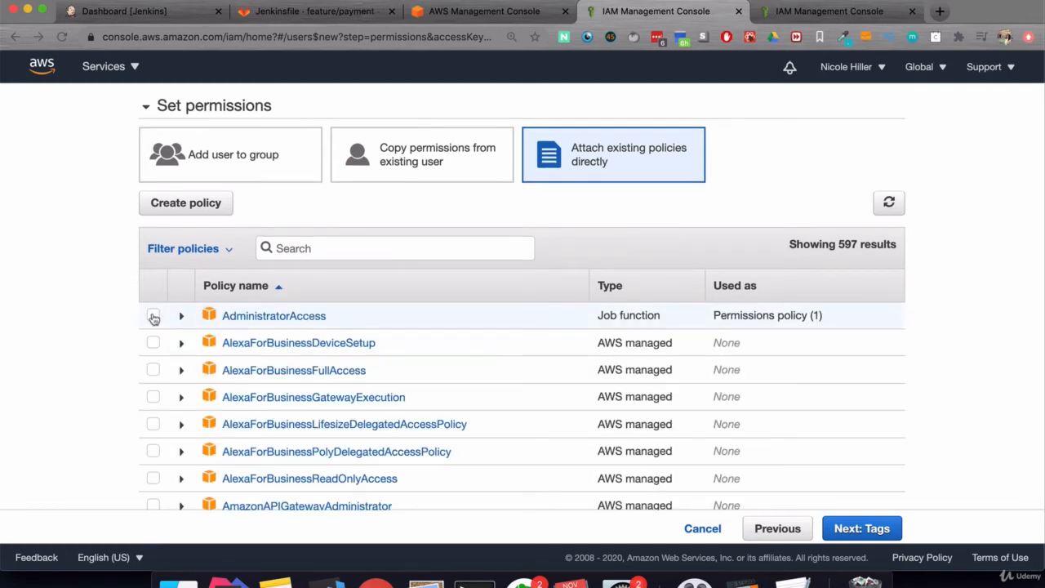
{"action": "left_click", "coordinate": [154, 317]}
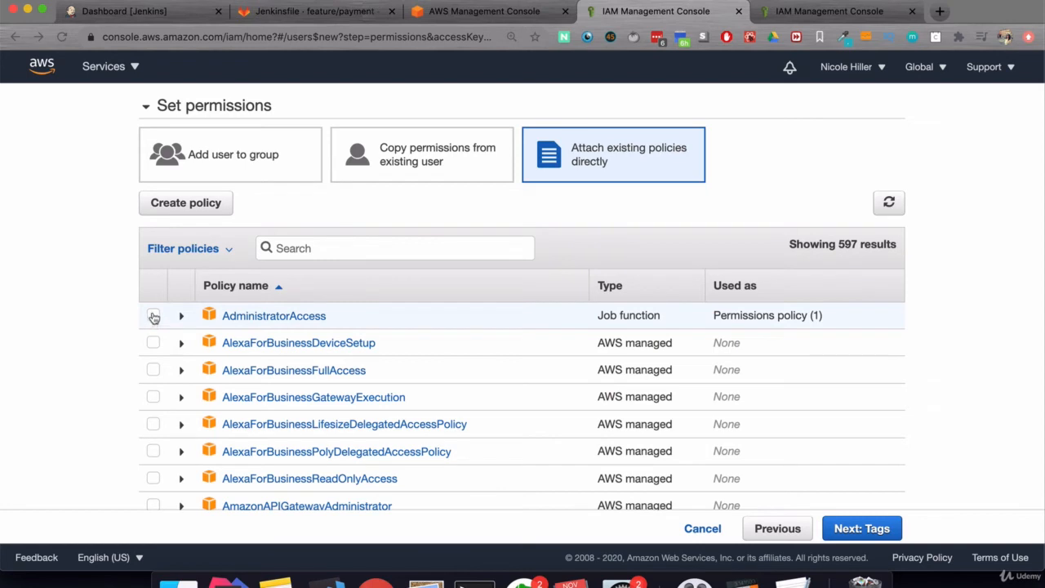
- Leave the optional tags empty and advance the wizard to the Review step
{"action": "left_click", "coordinate": [873, 535]}
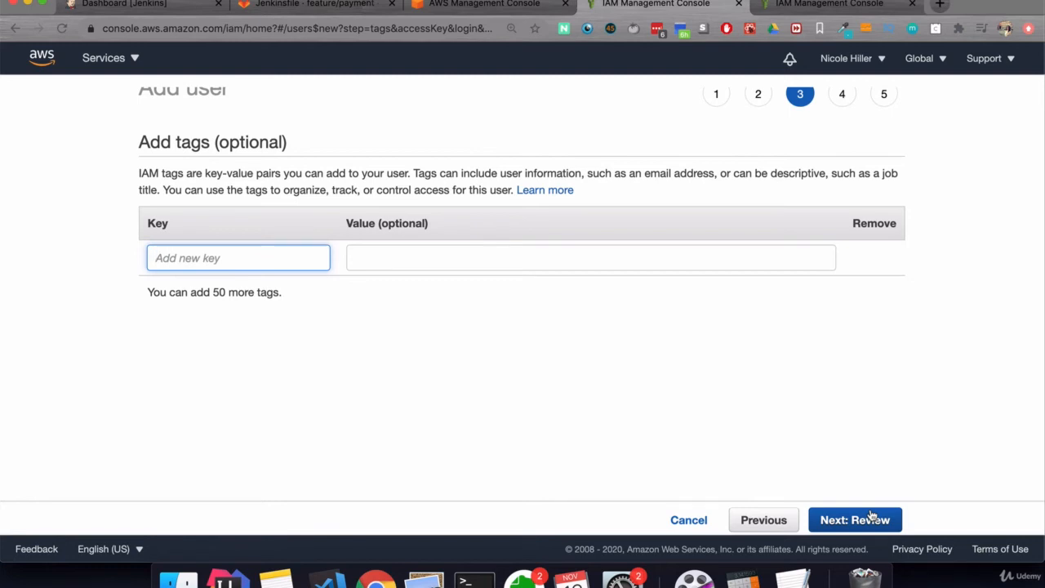
{"action": "left_click", "coordinate": [828, 408]}
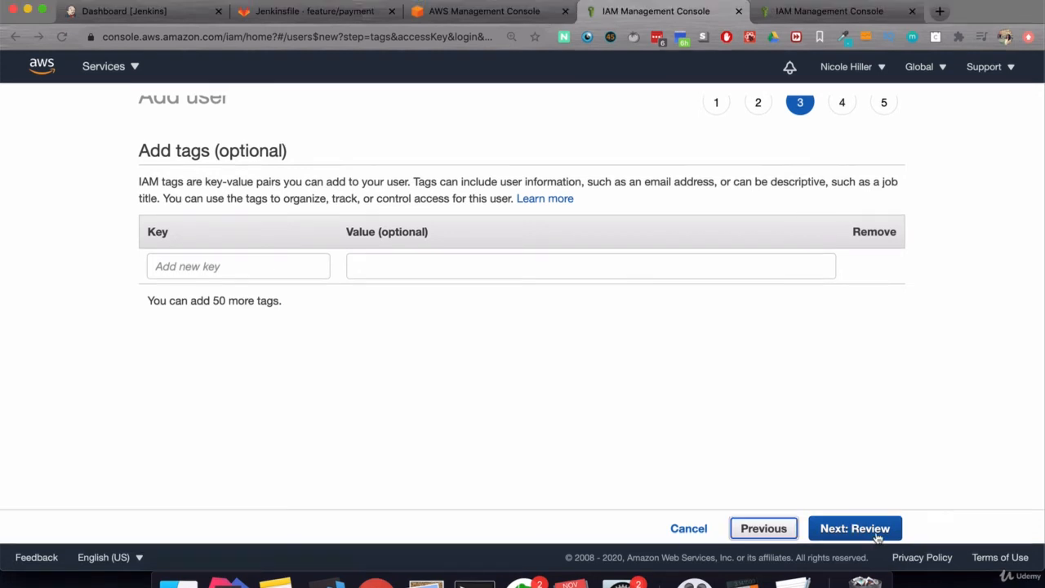
{"action": "left_click", "coordinate": [873, 529]}
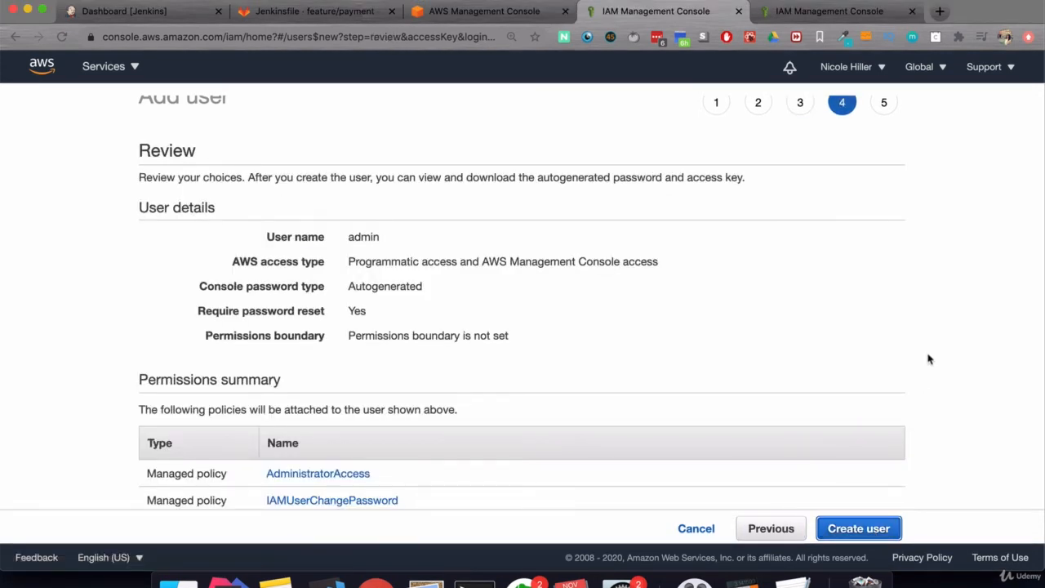
{"action": "scroll", "coordinate": [940, 333], "scroll_direction": "down", "scroll_amount": 2}
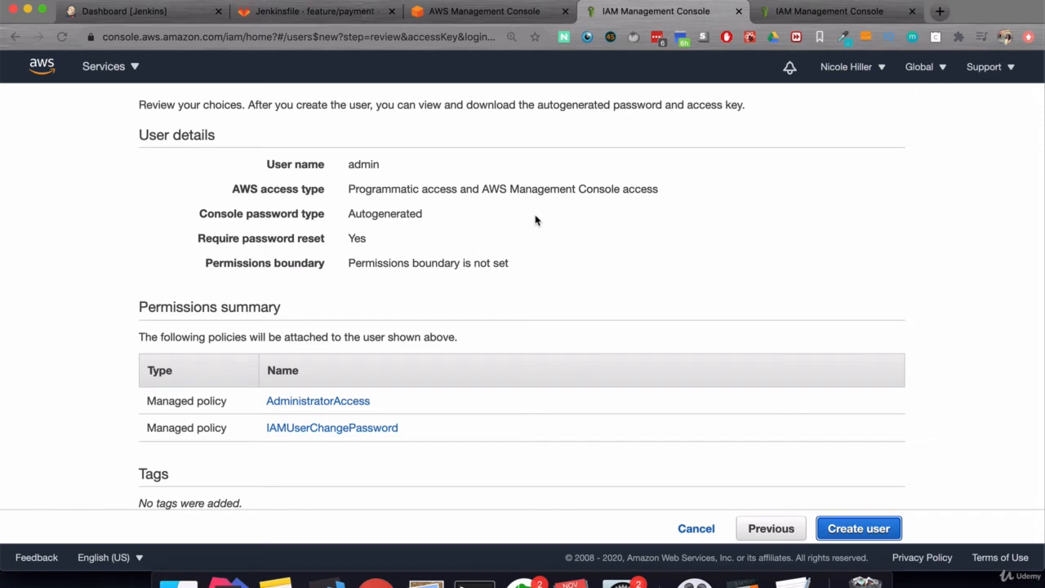
{"action": "left_click_drag", "start_coordinate": [348, 212], "coordinate": [430, 217]}
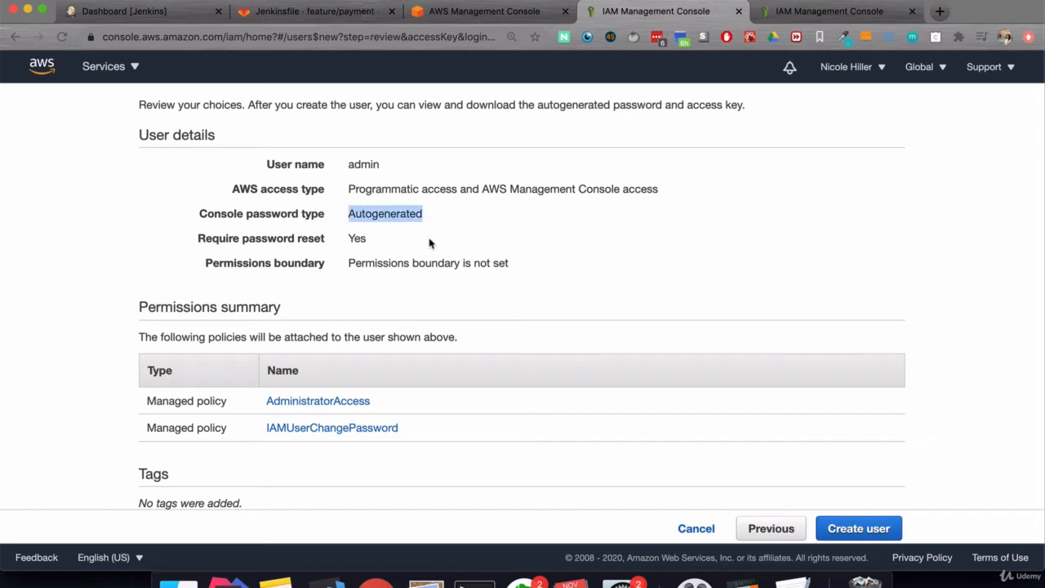
{"action": "scroll", "coordinate": [361, 307], "scroll_direction": "down", "scroll_amount": 1}
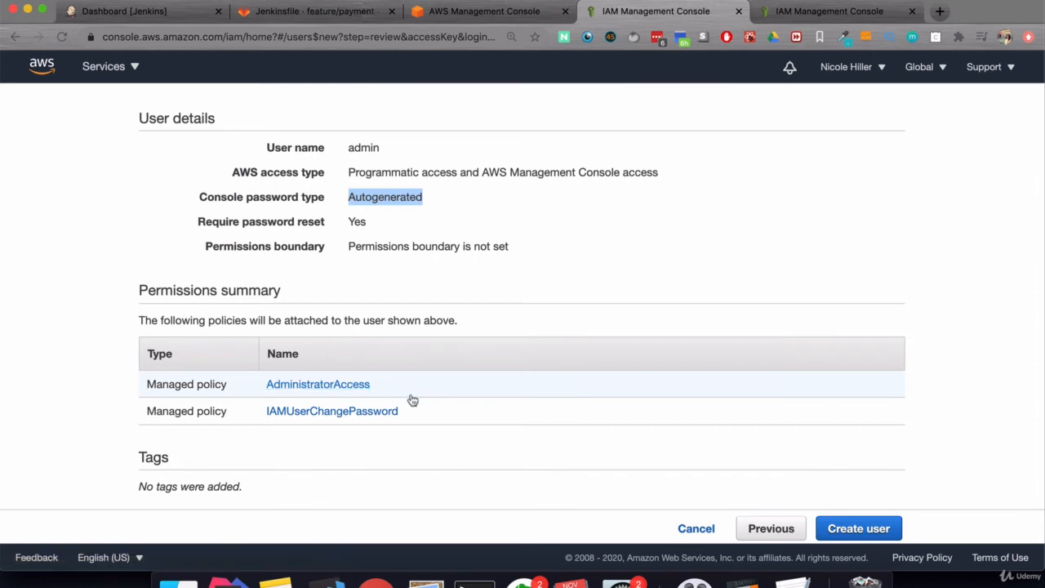
{"action": "scroll", "coordinate": [412, 400], "scroll_direction": "up", "scroll_amount": 1}
{"action": "left_click", "coordinate": [648, 270]}
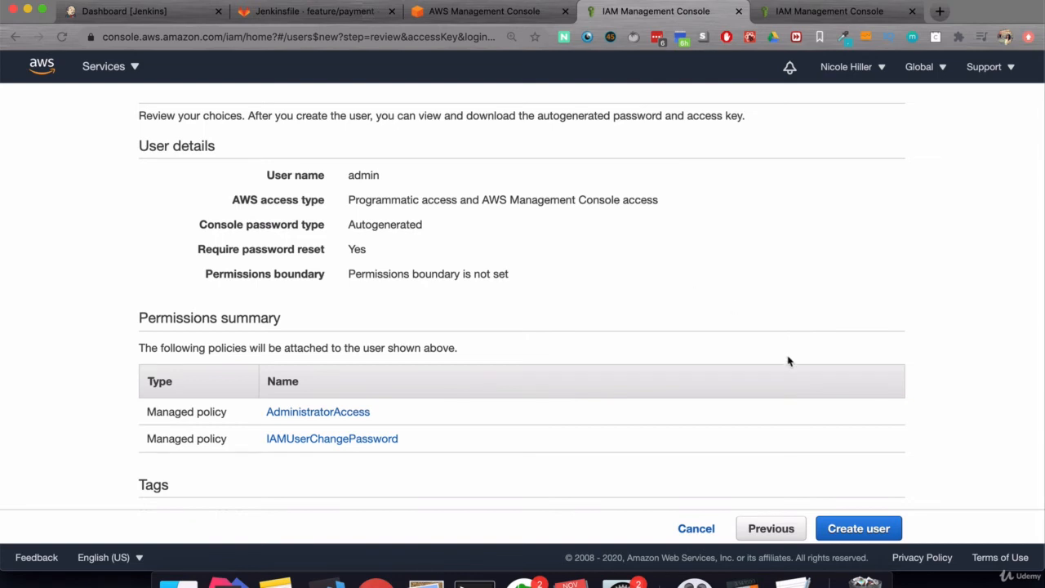
- Create the admin user and view its access key and password on the Success page
{"action": "left_click", "coordinate": [847, 530]}
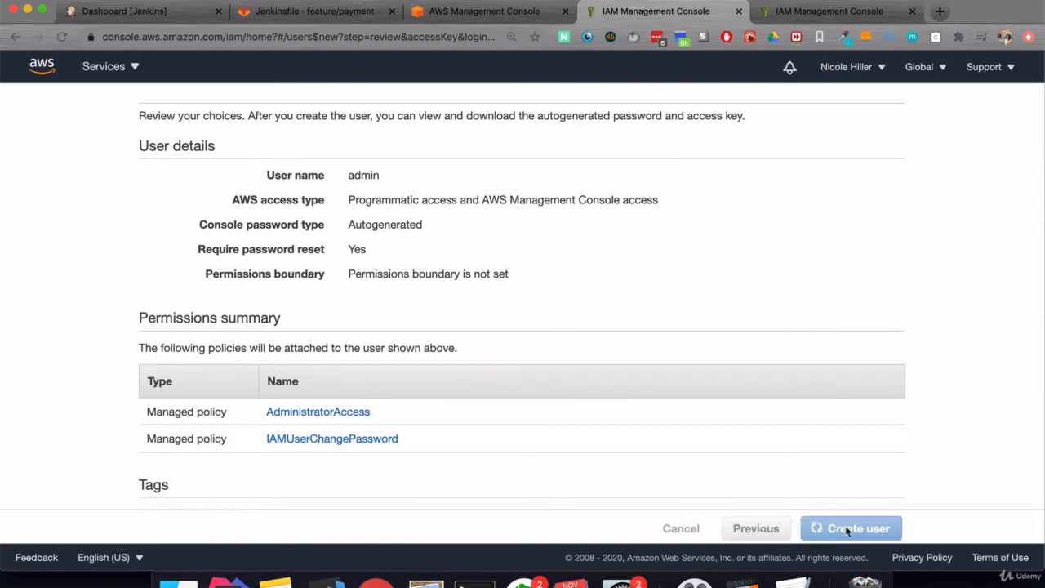
{"action": "scroll", "coordinate": [403, 434], "scroll_direction": "up", "scroll_amount": 1}
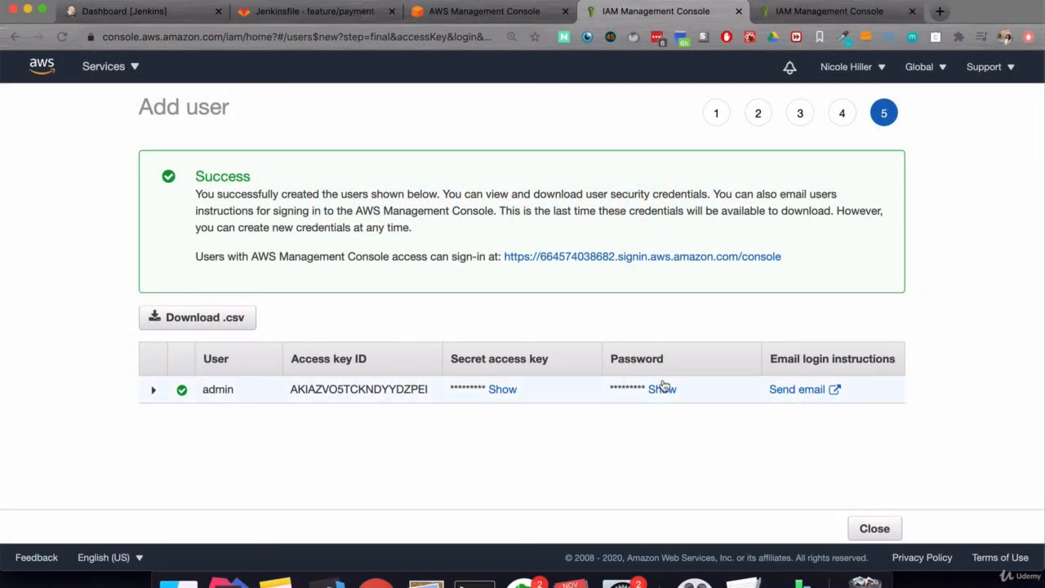
- Sign out of the root account and return to the sign-in page
{"action": "left_click", "coordinate": [878, 71]}
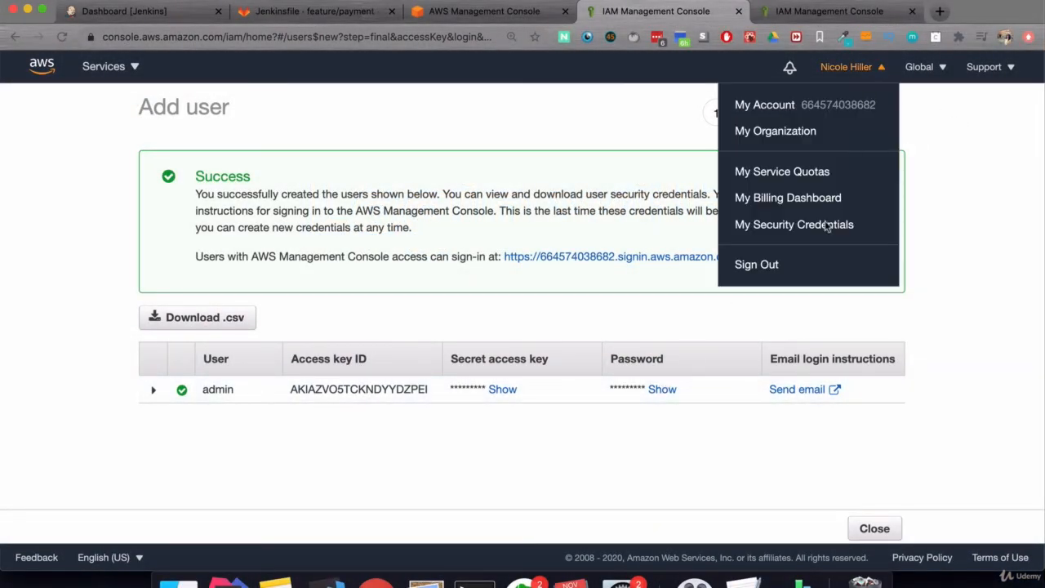
{"action": "left_click", "coordinate": [759, 264]}
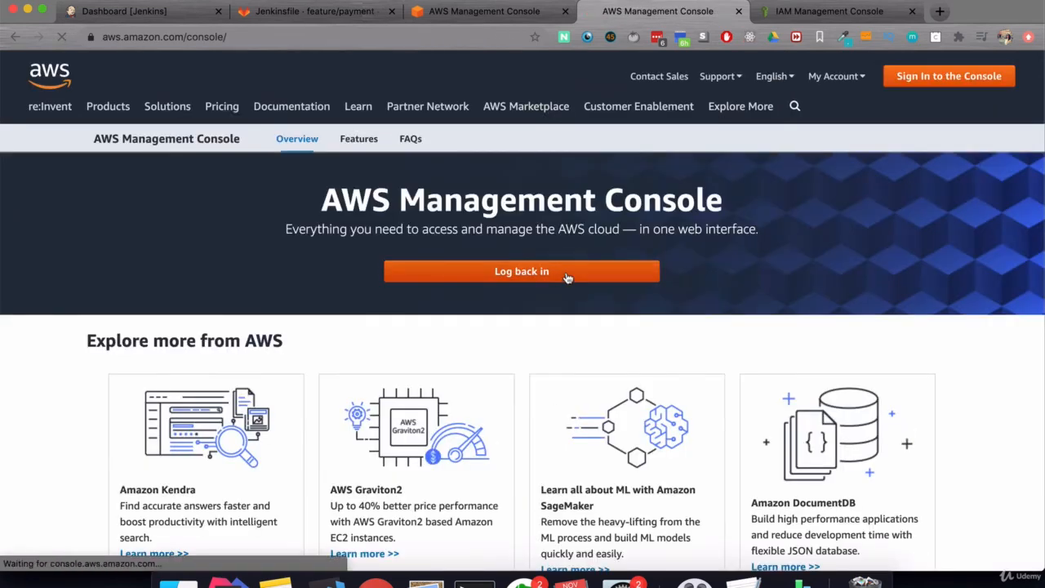
{"action": "left_click", "coordinate": [568, 277]}
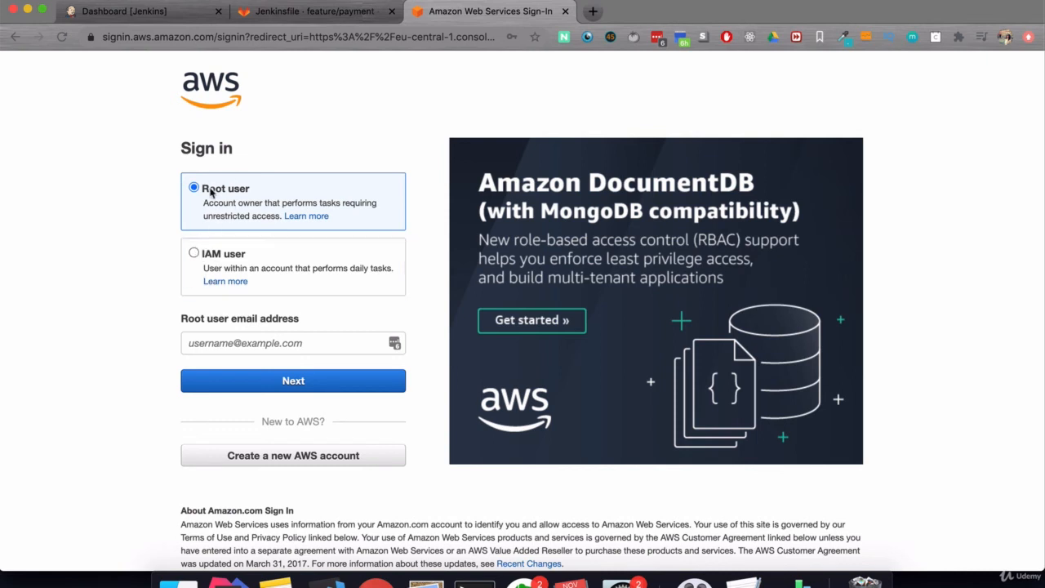
- Choose IAM user sign-in via the console login link from the credentials spreadsheet
{"action": "left_click", "coordinate": [194, 254]}
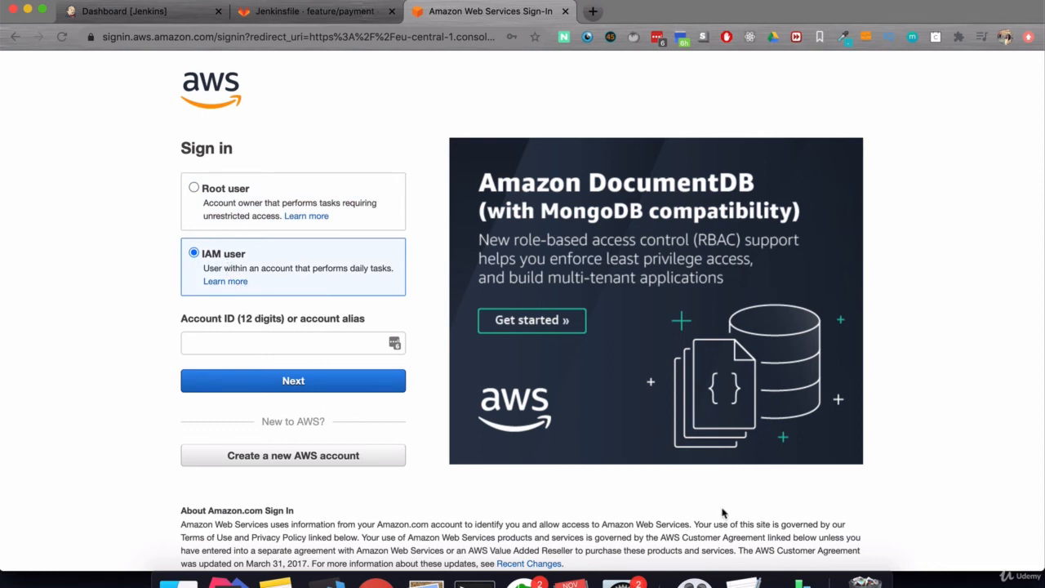
{"action": "left_click", "coordinate": [802, 581]}
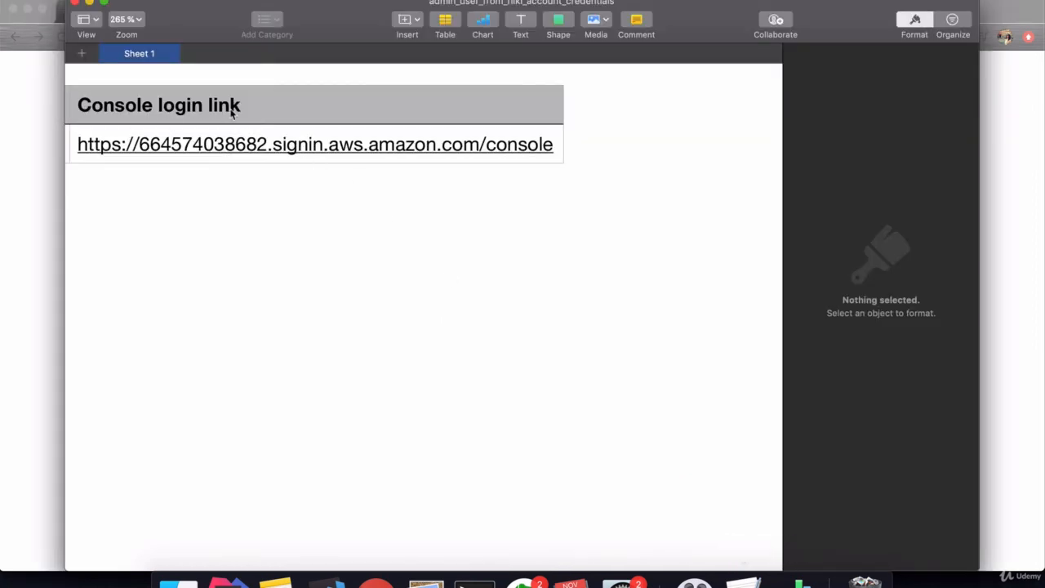
{"action": "left_click", "coordinate": [185, 145]}
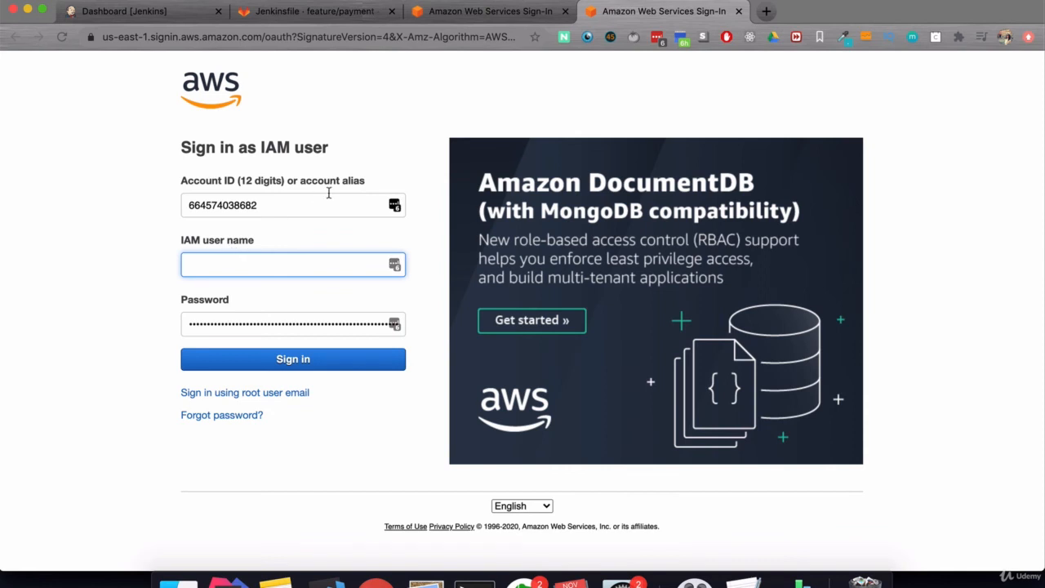
- Sign in as IAM user admin with the initial password from the spreadsheet
{"action": "double_click", "coordinate": [224, 205]}
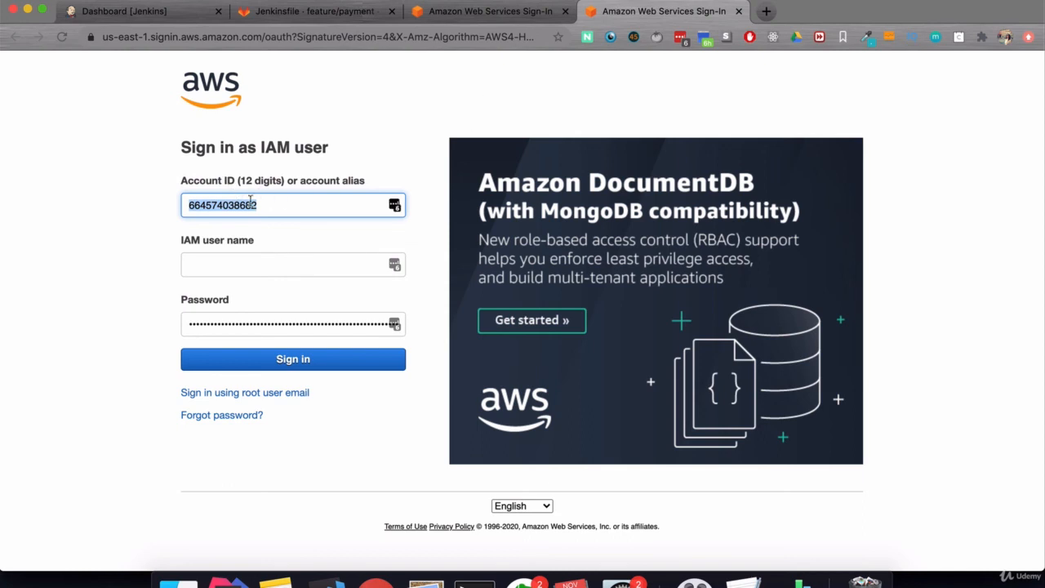
{"action": "left_click", "coordinate": [308, 265]}
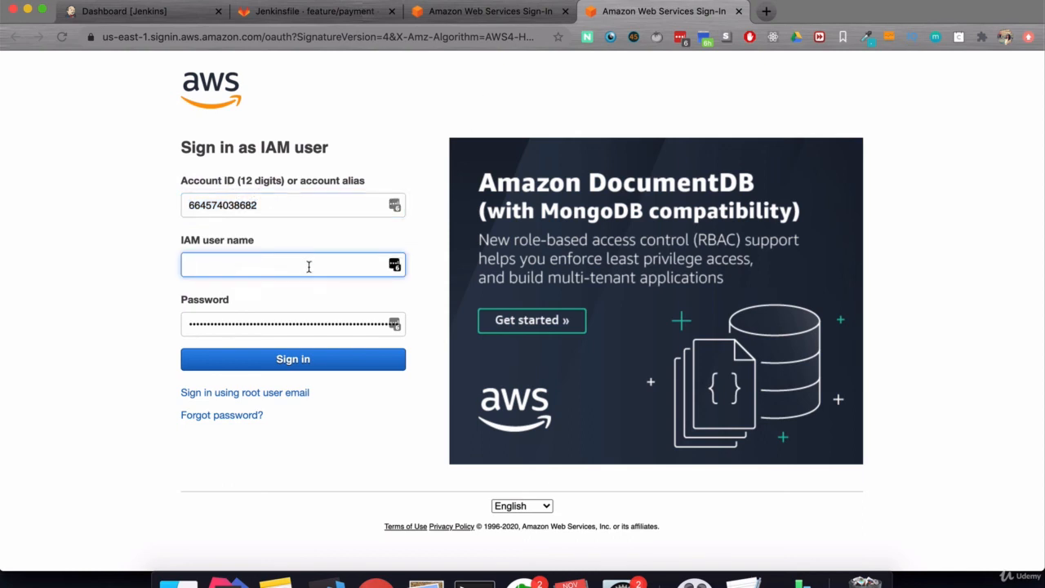
{"action": "type", "text": "admin"}
{"action": "key", "text": "Tab"}
{"action": "key", "text": "BackSpace"}
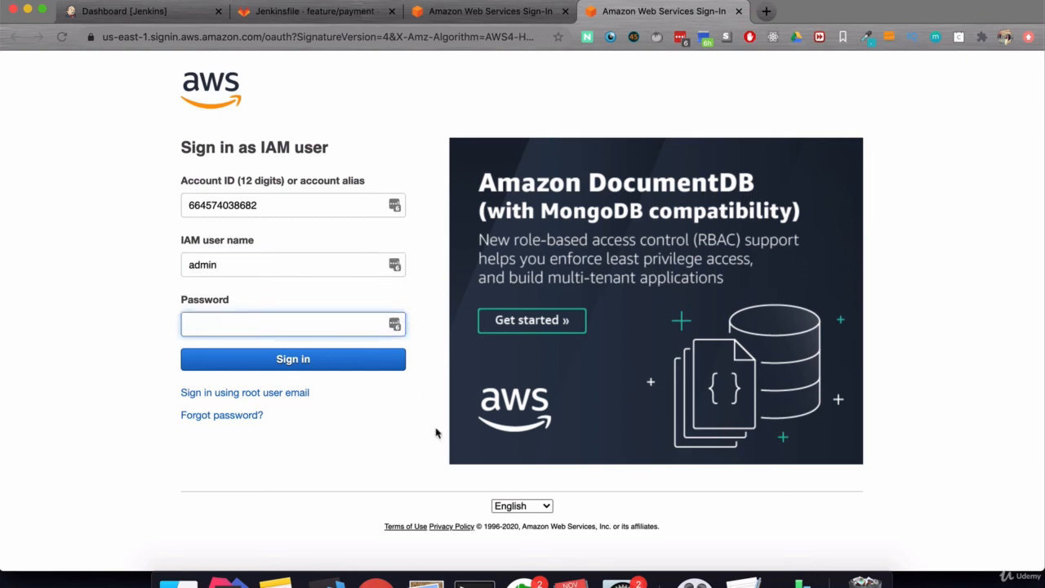
{"action": "left_click", "coordinate": [793, 582]}
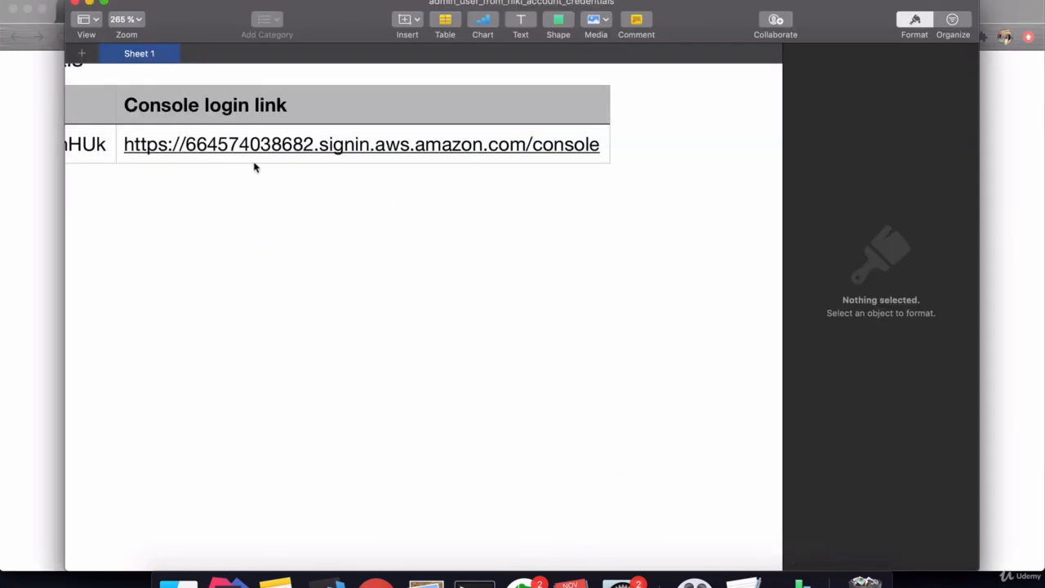
{"action": "key", "text": "super+Tab"}
{"action": "key", "text": "super+v"}
{"action": "left_click", "coordinate": [266, 364]}
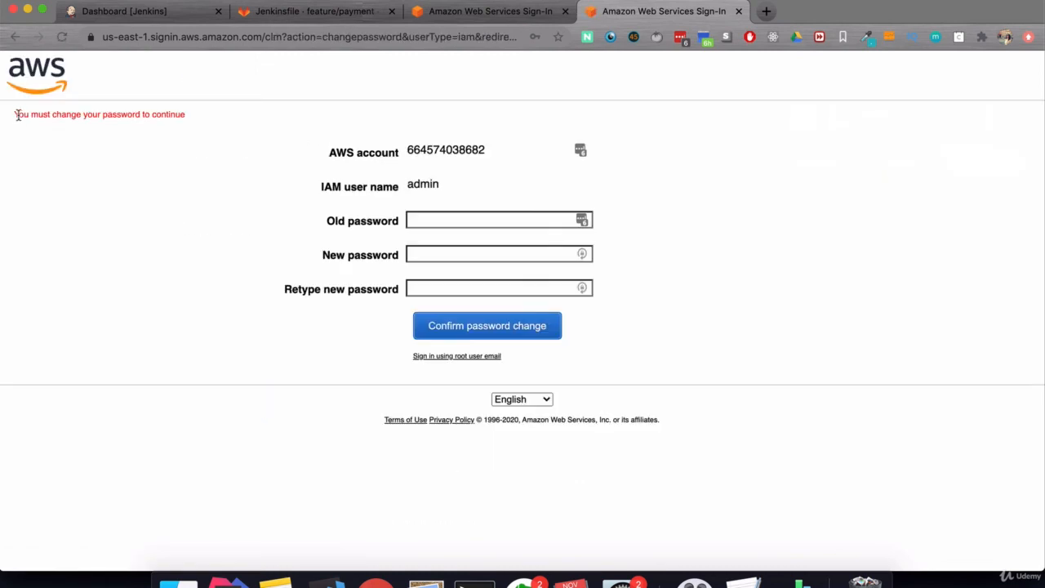
- Replace the initial password with a new one and confirm the change
{"action": "left_click", "coordinate": [449, 219]}
{"action": "key", "text": "super+v"}
{"action": "key", "text": "Tab"}
{"action": "key", "text": "super+v"}
{"action": "key", "text": "Tab"}
{"action": "key", "text": "super+v"}
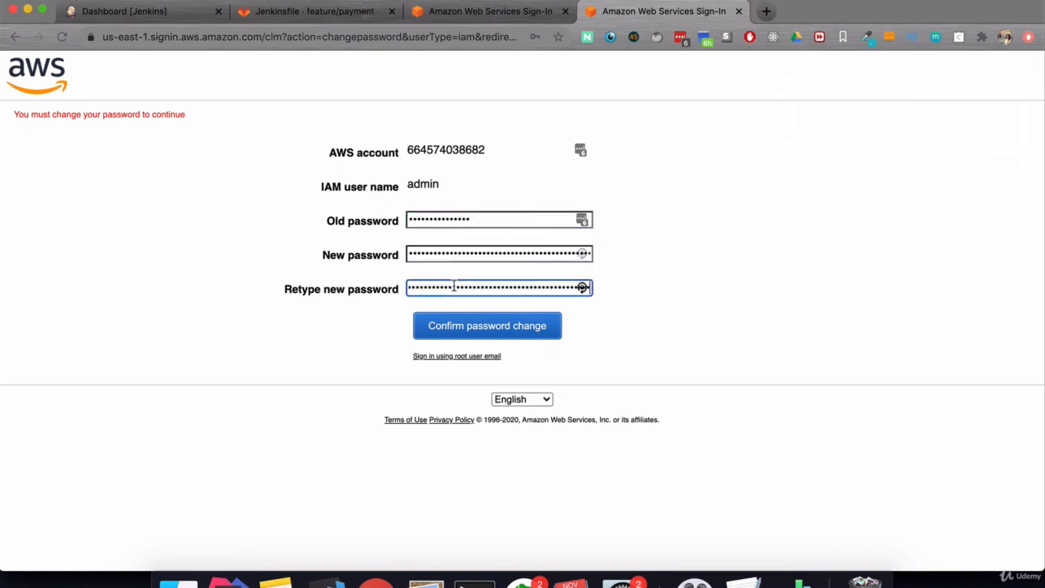
{"action": "left_click", "coordinate": [441, 332]}
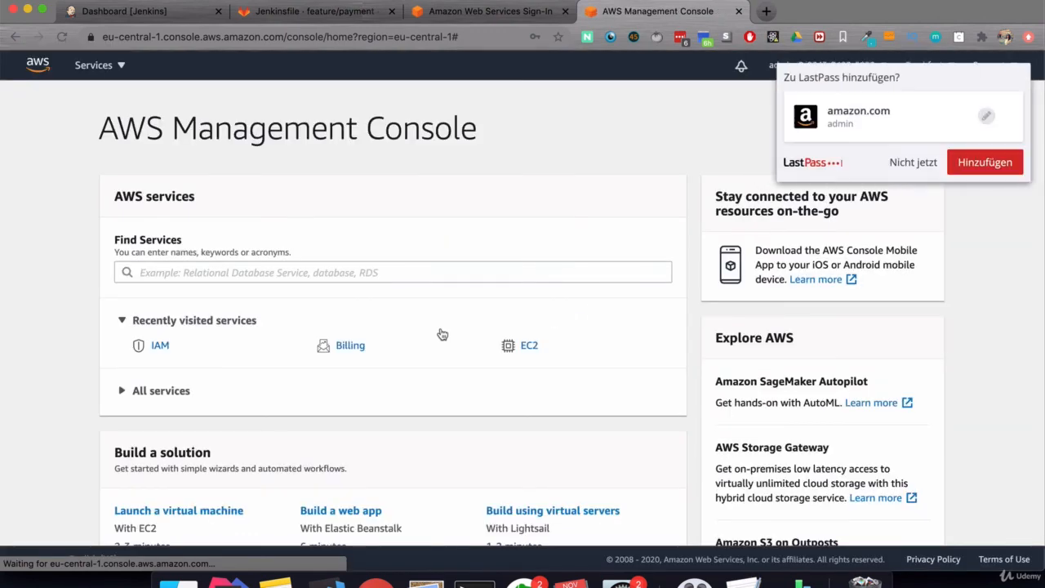
- Save the admin login in LastPass and open EC2 from recently visited services
{"action": "left_click", "coordinate": [986, 162]}
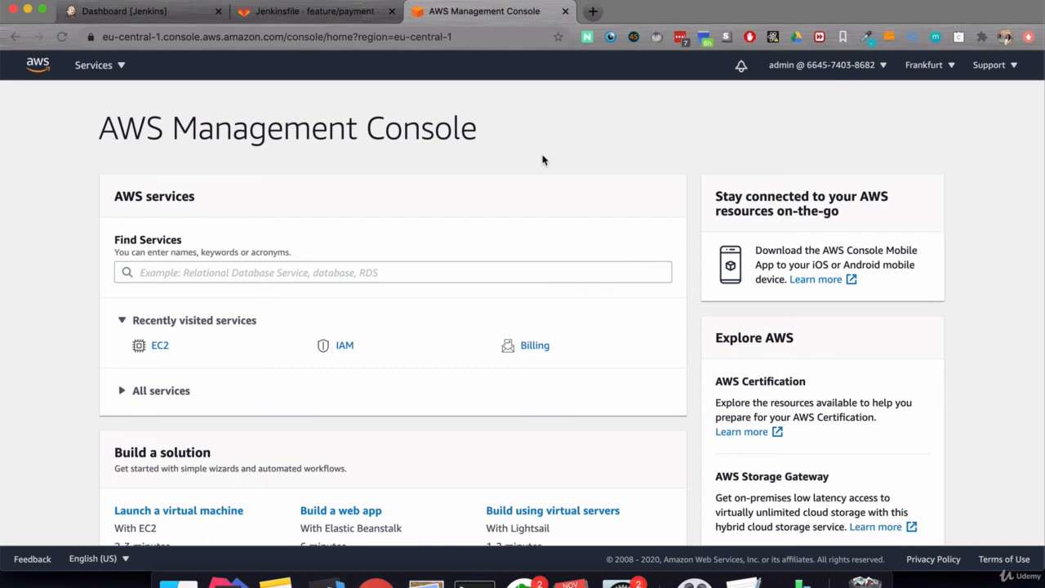
{"action": "left_click", "coordinate": [160, 346]}
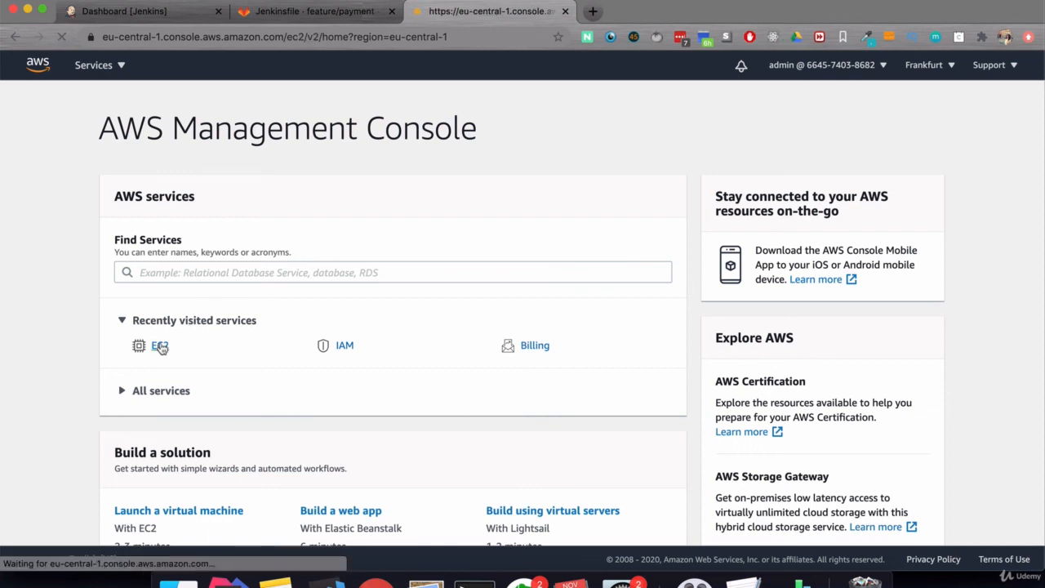